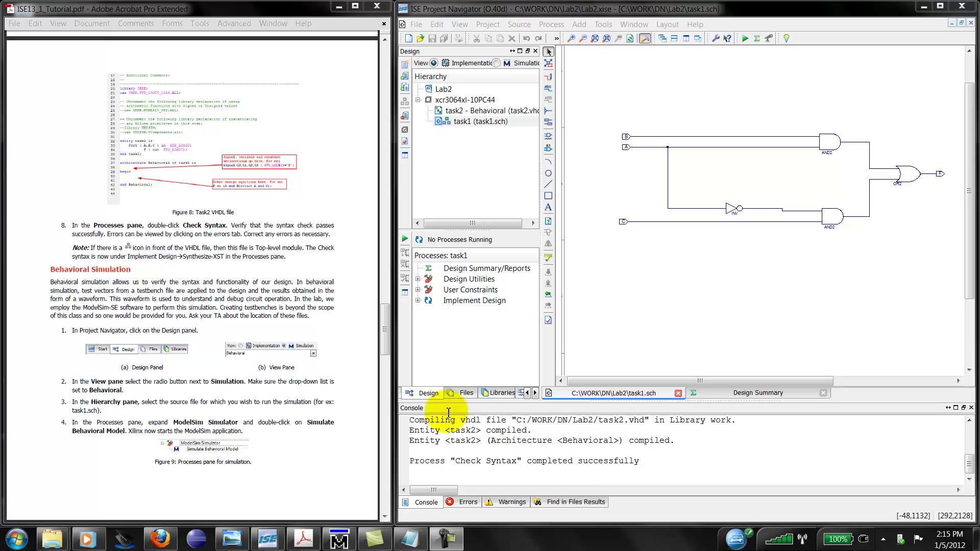
Bring the Lab2_task2.do test-vector script to the front in Notepad.
click(371, 406)
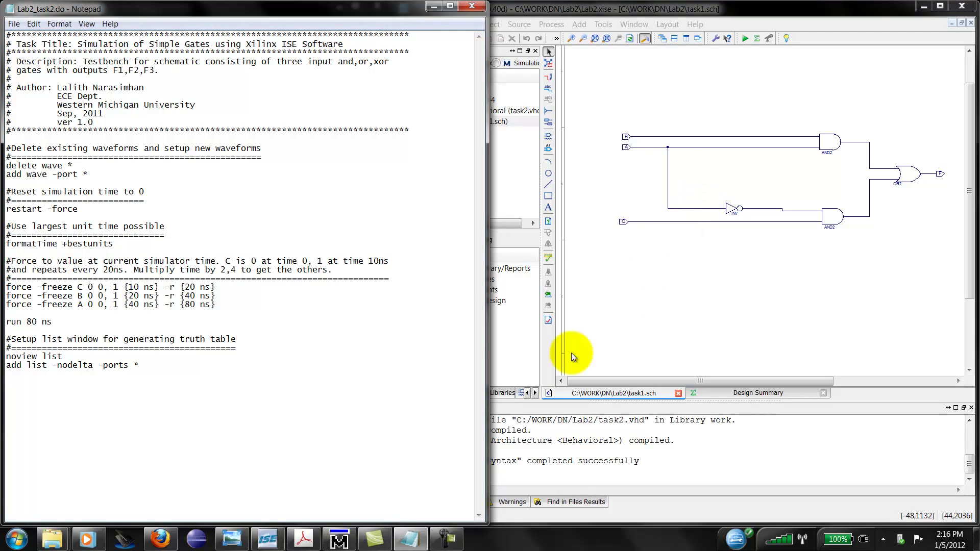
Read the old task1 run's signal values at about 15, 27, 45, 55 and 73 ns, then quit ModelSim.
click(339, 539)
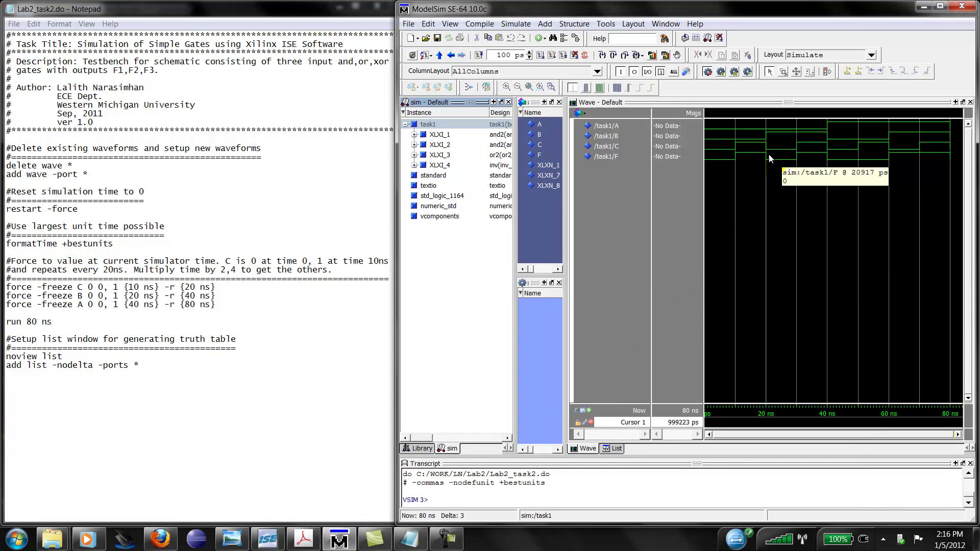
click(751, 172)
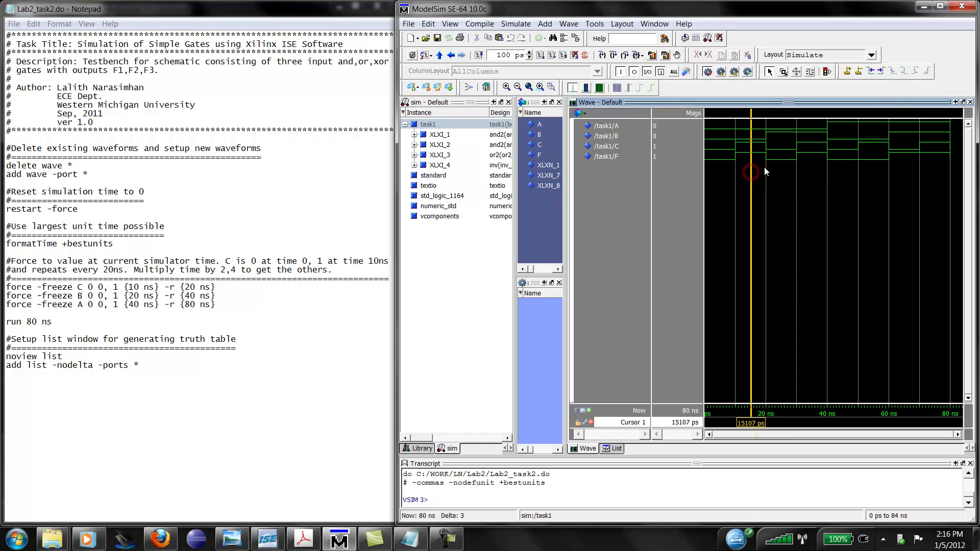
click(789, 163)
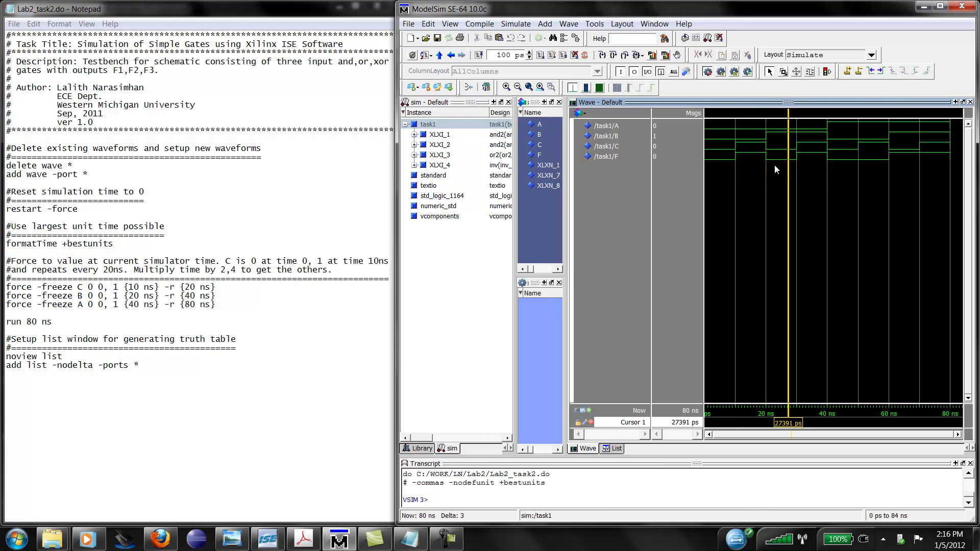
click(805, 161)
click(841, 160)
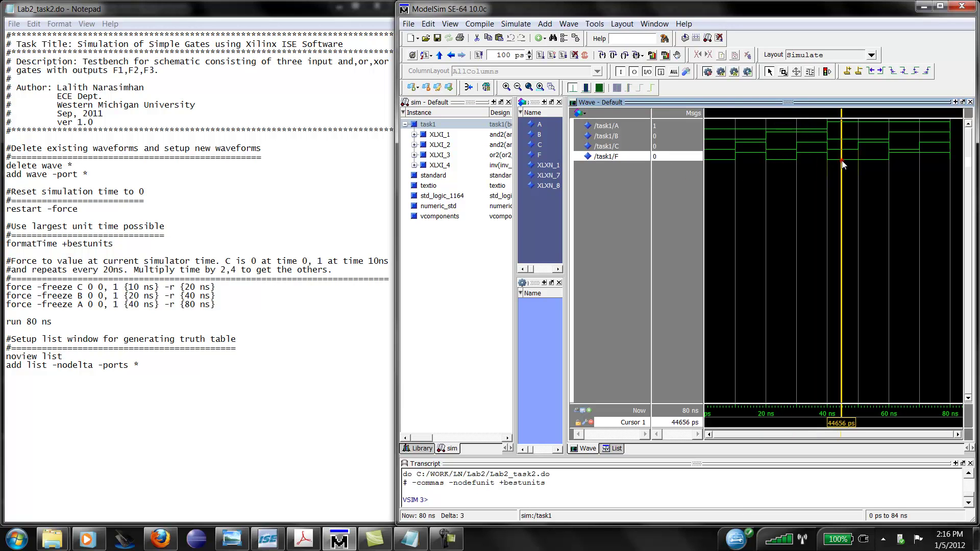
click(873, 158)
click(899, 158)
click(929, 159)
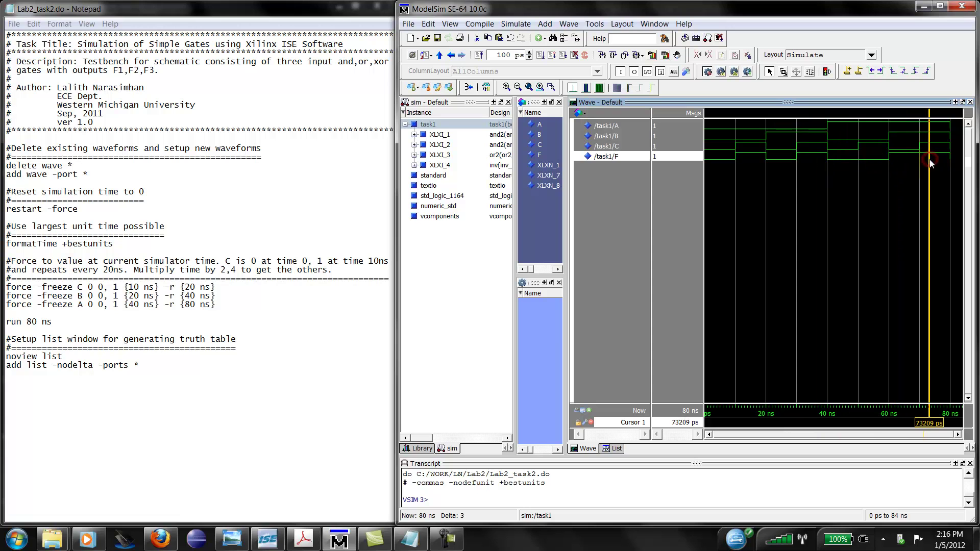
click(962, 6)
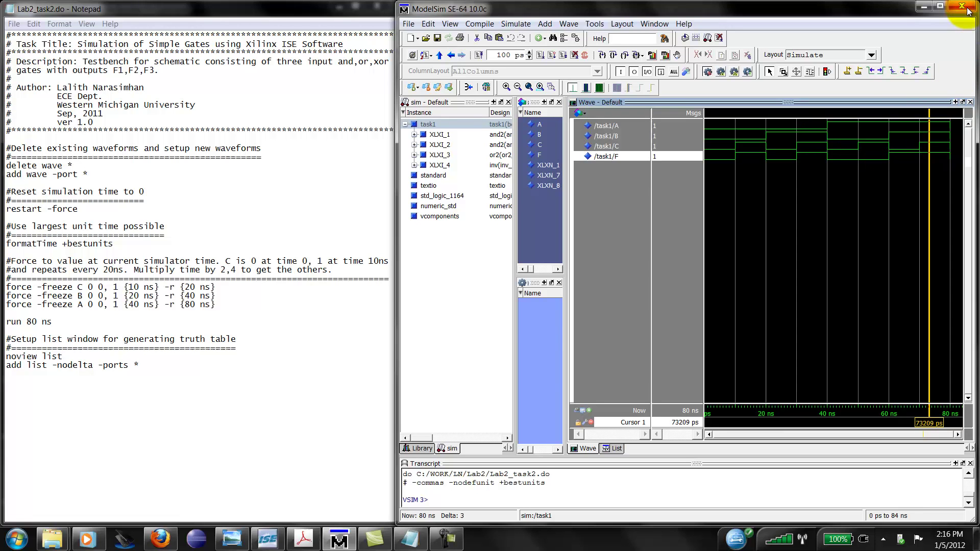
click(489, 312)
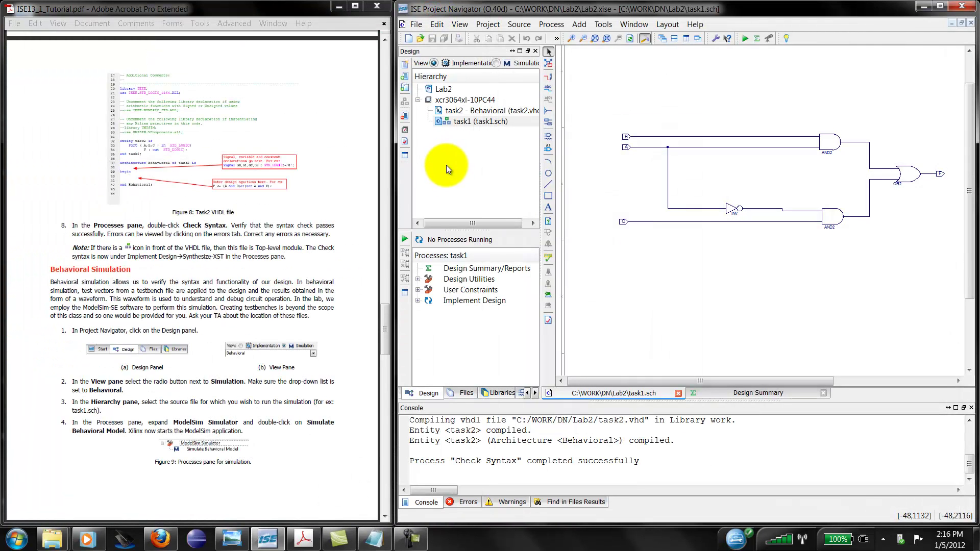
Use the Simulation view with Behavioral type, select task1.sch, and run Simulate Behavioral Model.
click(428, 394)
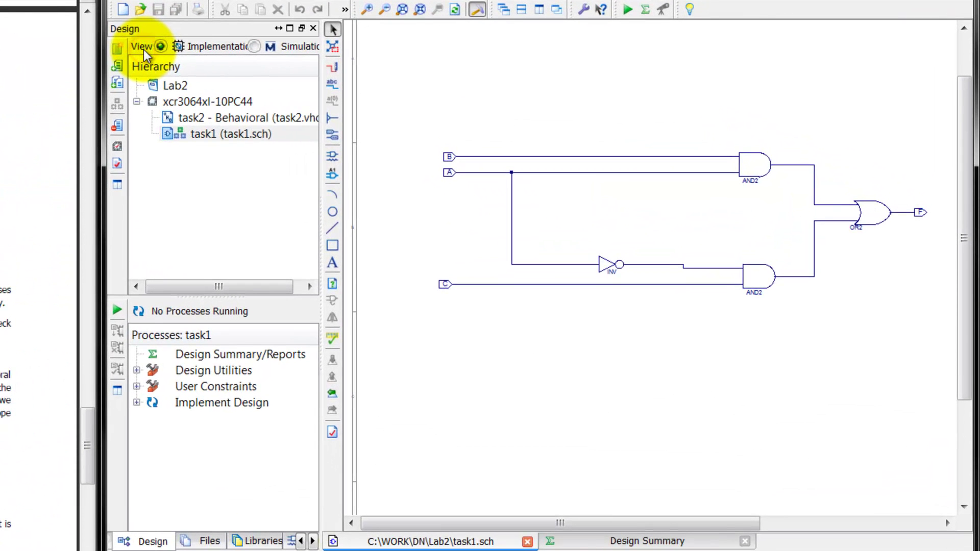
click(254, 46)
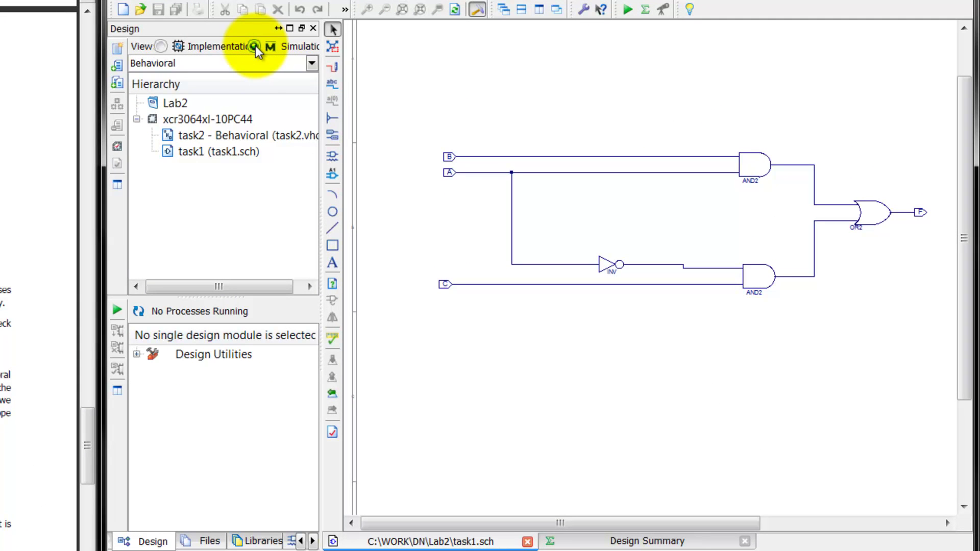
click(253, 65)
click(252, 65)
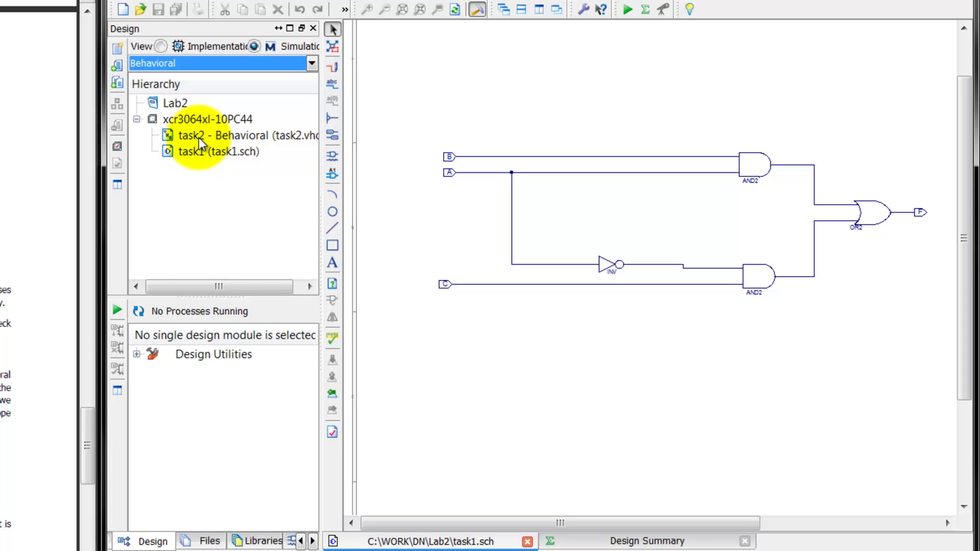
click(201, 153)
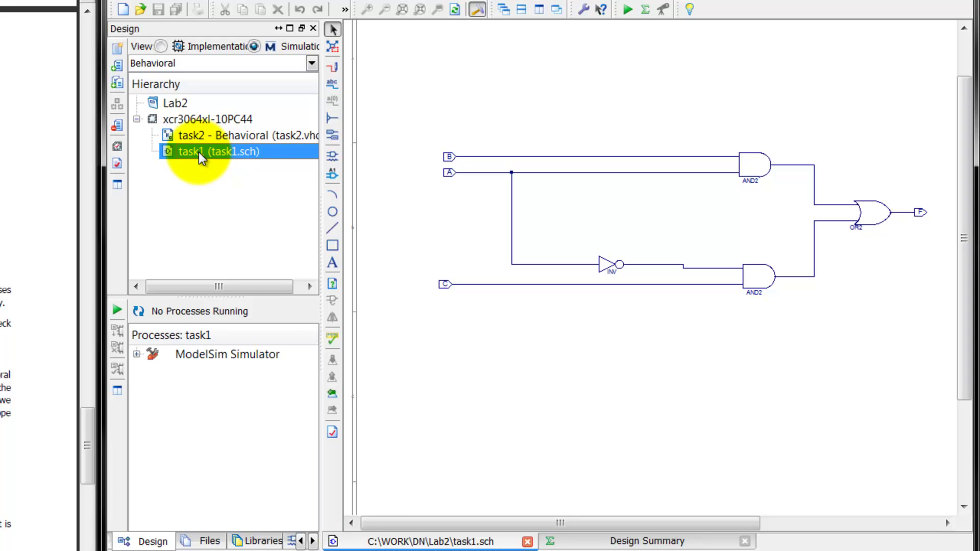
click(136, 354)
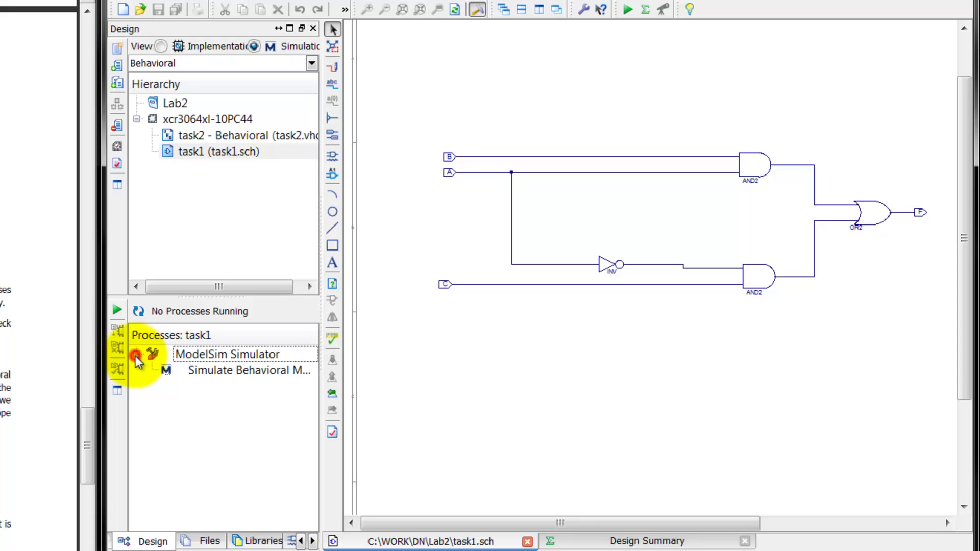
double_click(223, 370)
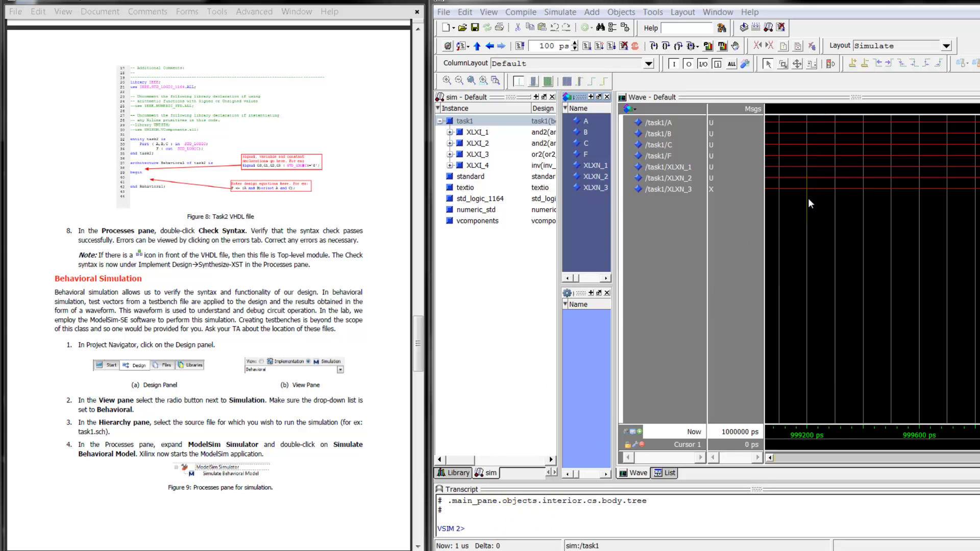
Focus the VSIM command prompt in the Transcript once the task1 design has loaded.
click(452, 529)
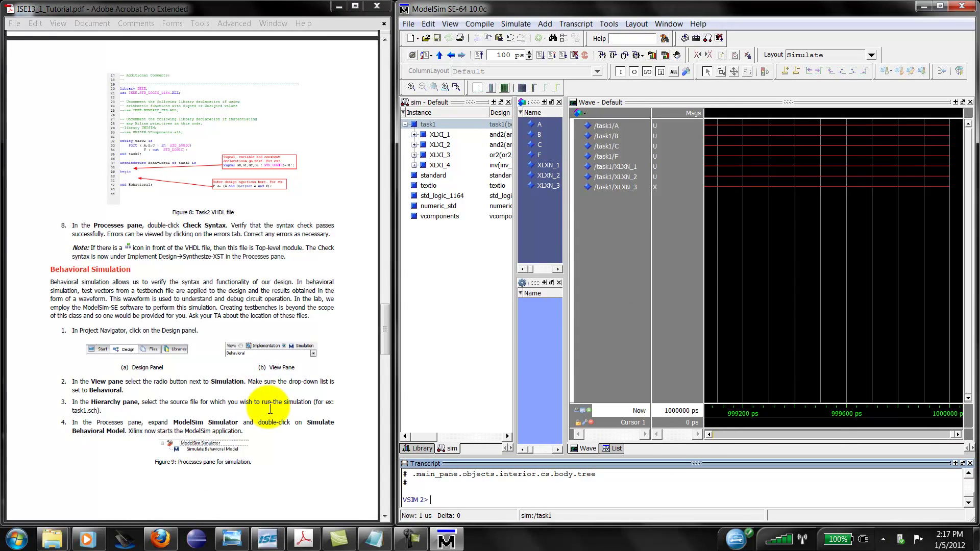
Review the tutorial PDF's testbench-loading steps, then bring the Lab2_task2.do script forward over ModelSim.
click(263, 404)
scroll(267, 405, down, 8)
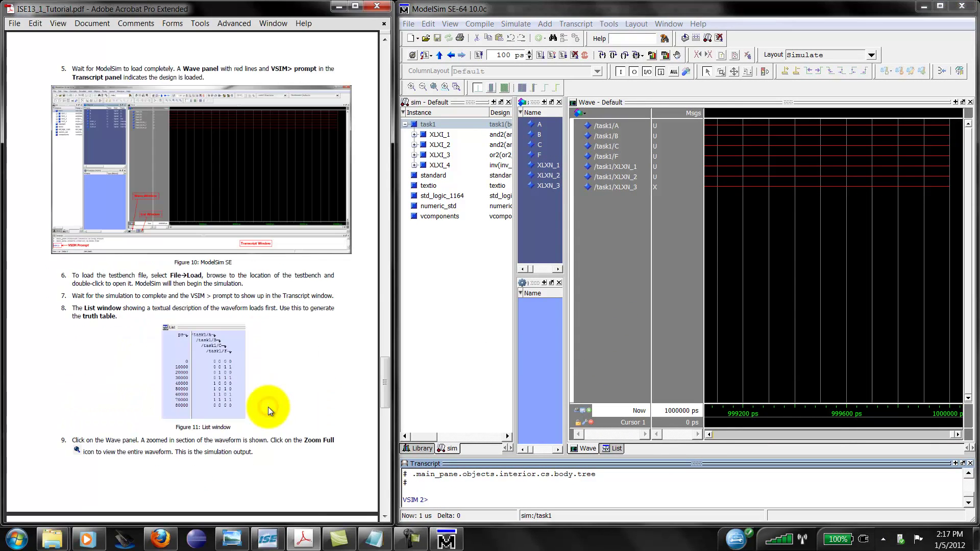
click(642, 294)
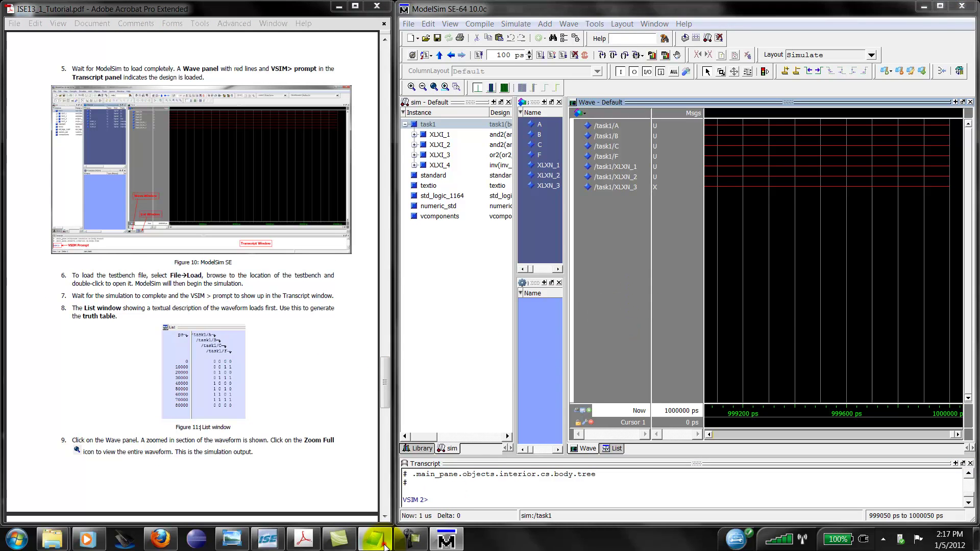
click(375, 538)
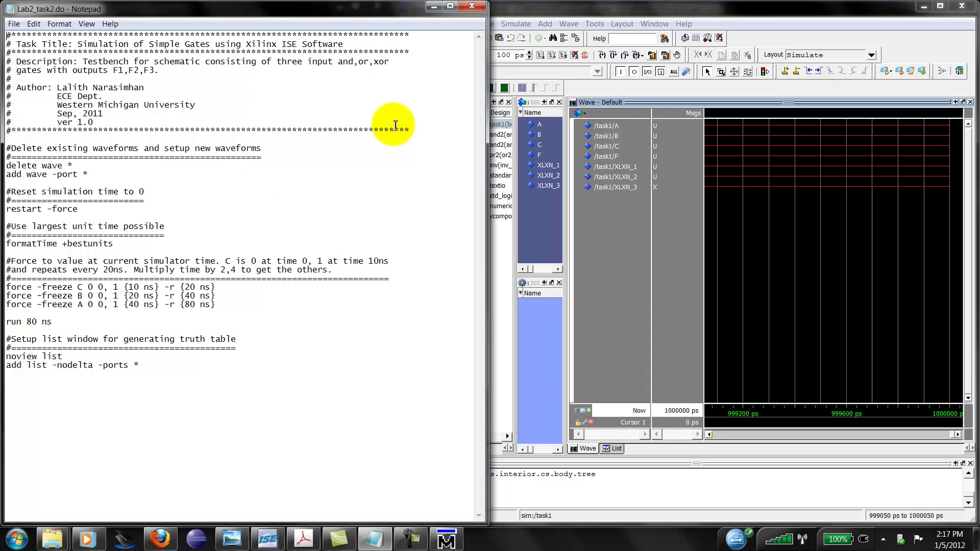
Load and run Lab2_task2.do from C:\WORK\CC\Lab2, simulating task1 to 80 ns.
click(433, 7)
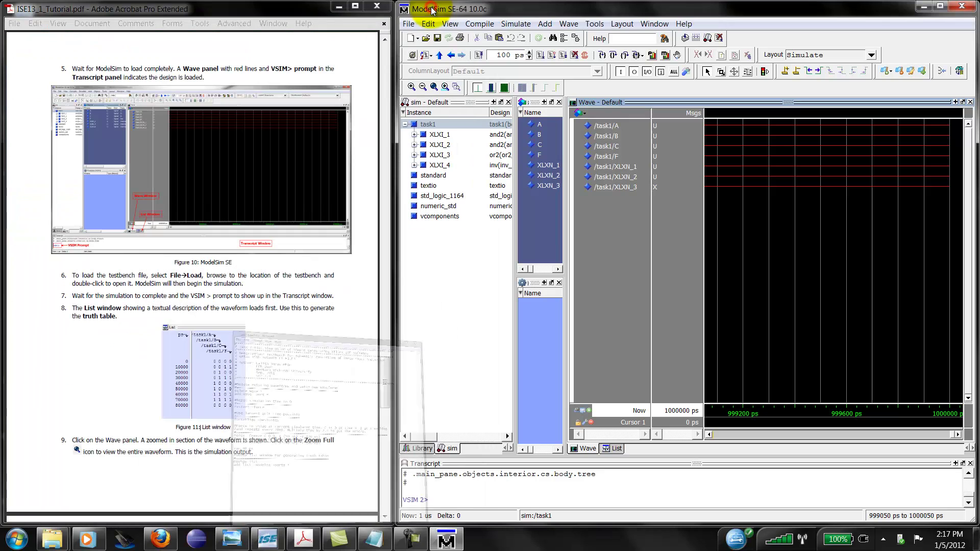
click(408, 24)
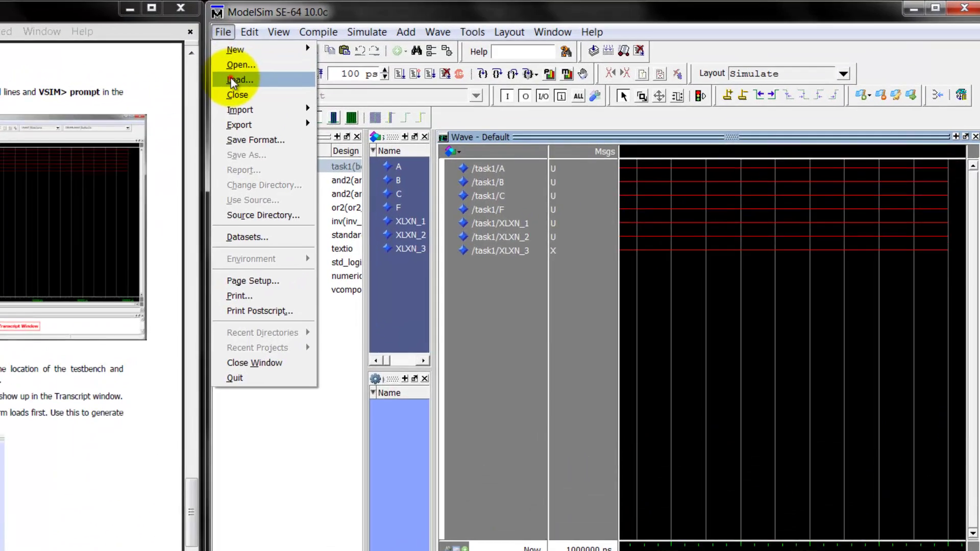
click(421, 48)
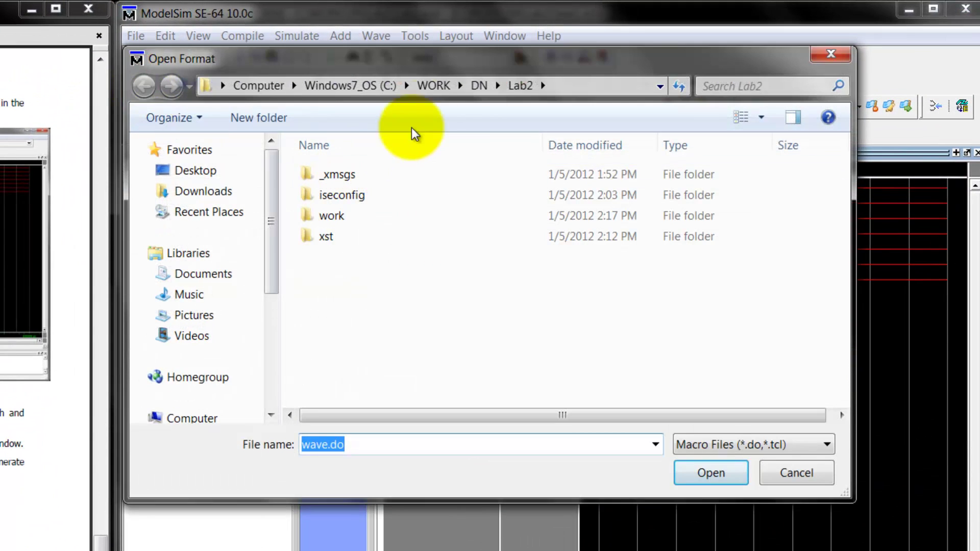
click(442, 88)
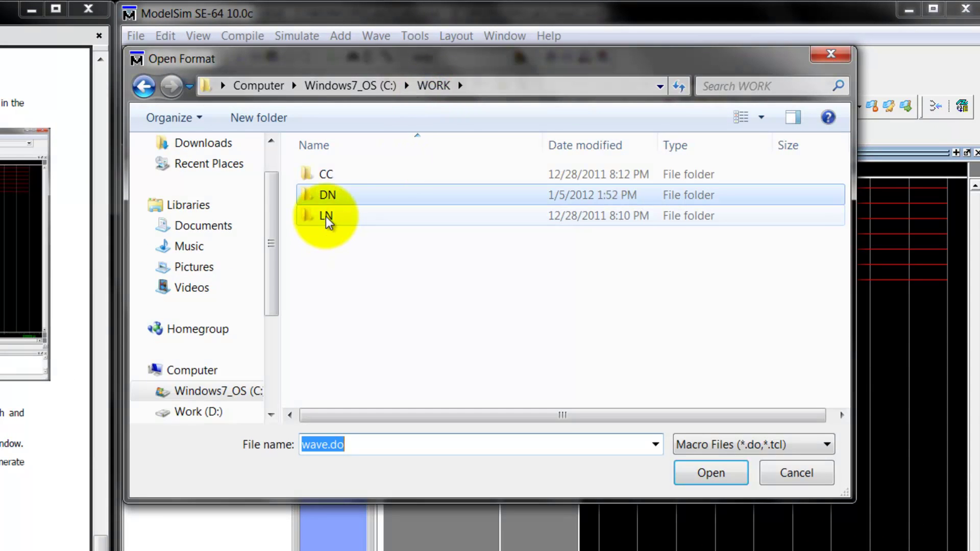
double_click(336, 173)
double_click(336, 176)
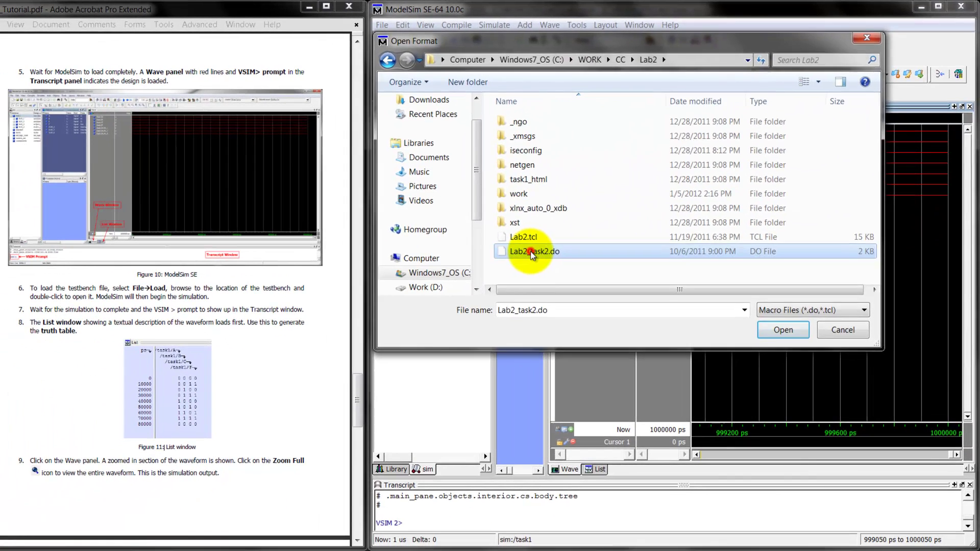
double_click(355, 361)
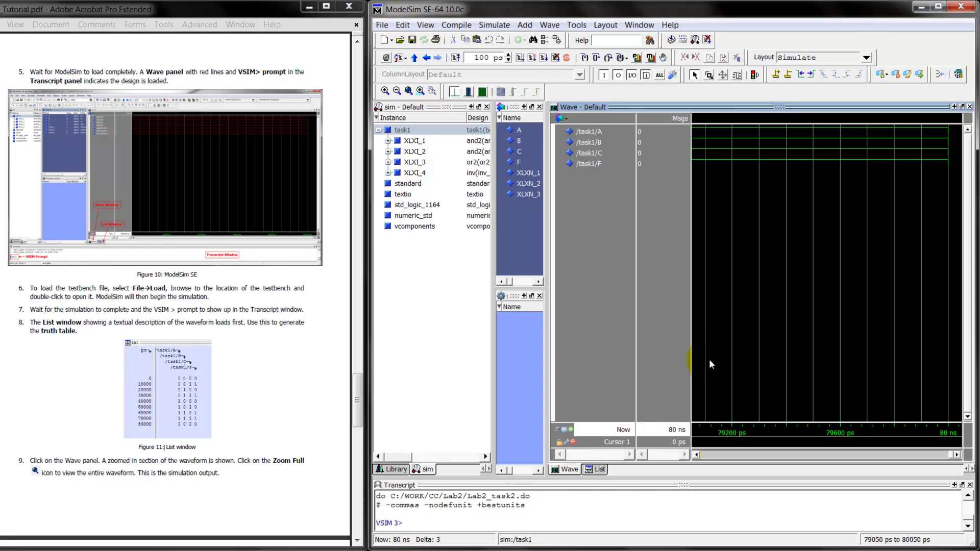
Show the List view of A, B, C and F values, then return to the Wave view.
click(599, 470)
click(573, 470)
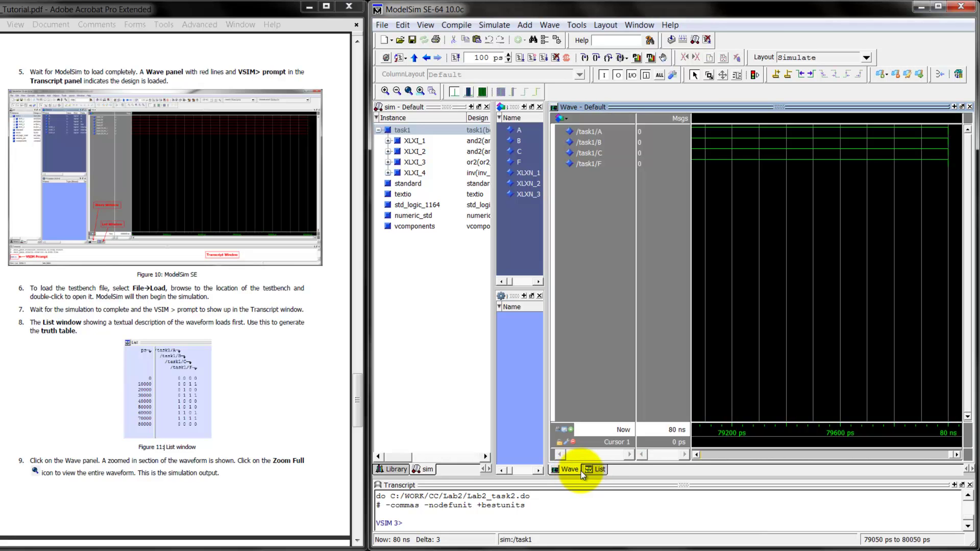
Show the List truth table and highlight the A, B, C and F columns in turn.
click(599, 471)
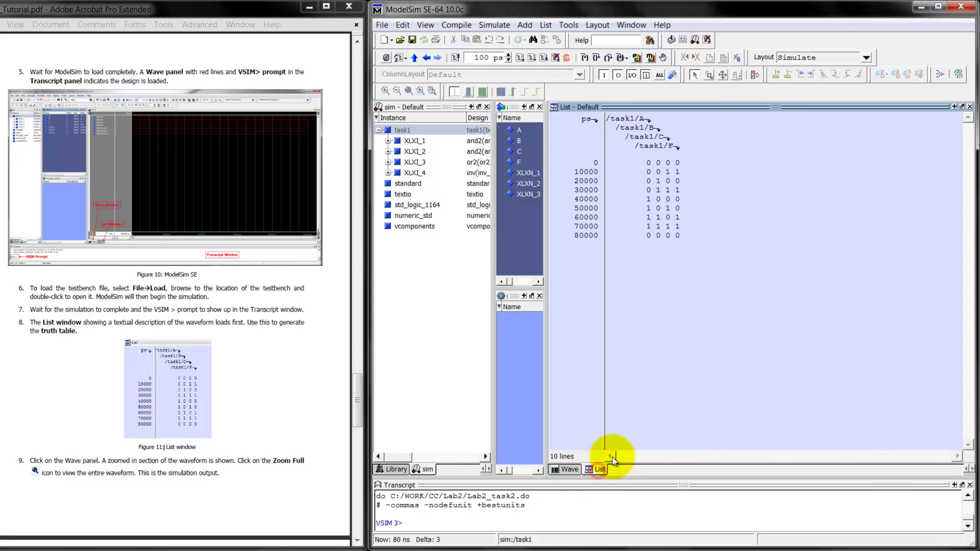
click(649, 236)
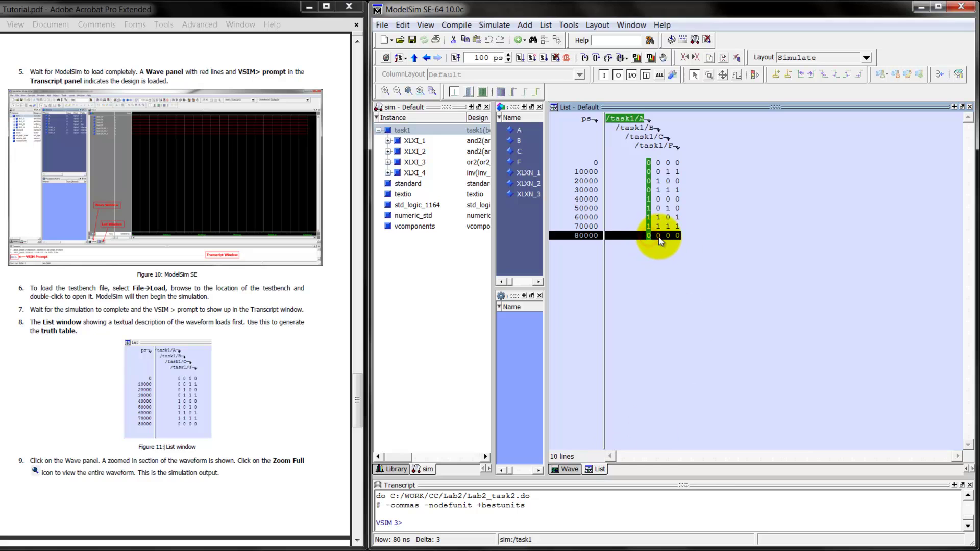
click(659, 235)
click(667, 236)
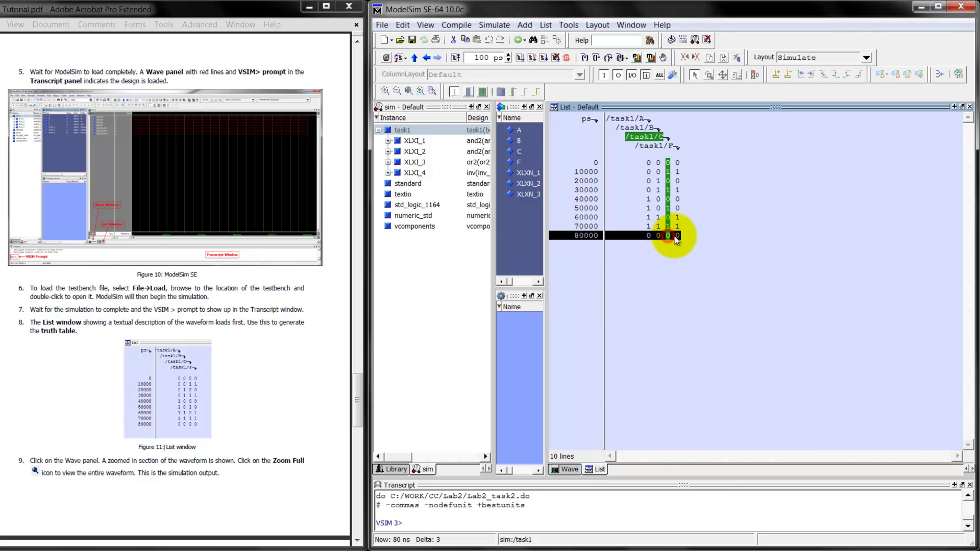
click(677, 235)
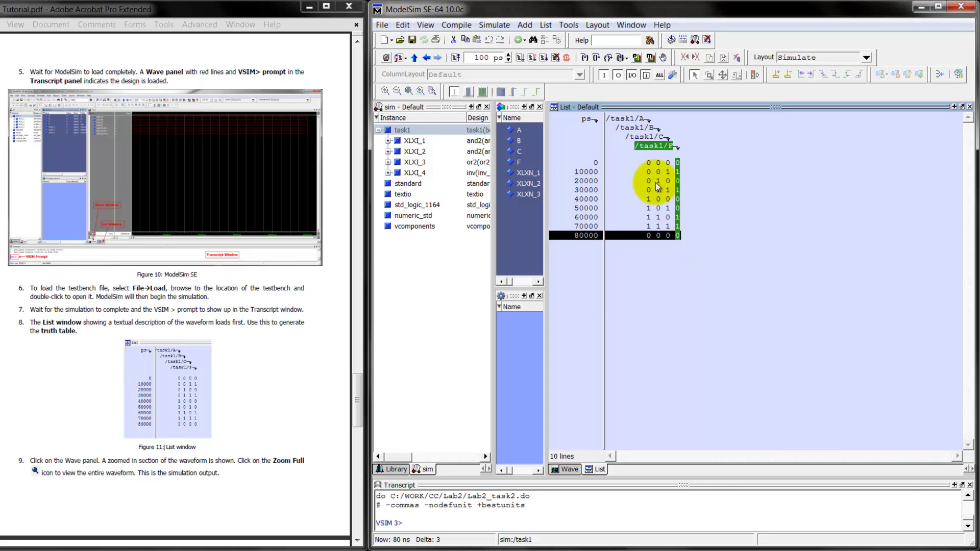
Step through the 0, 10000, 20000 and 30000 time rows, then return to the waveform.
click(602, 162)
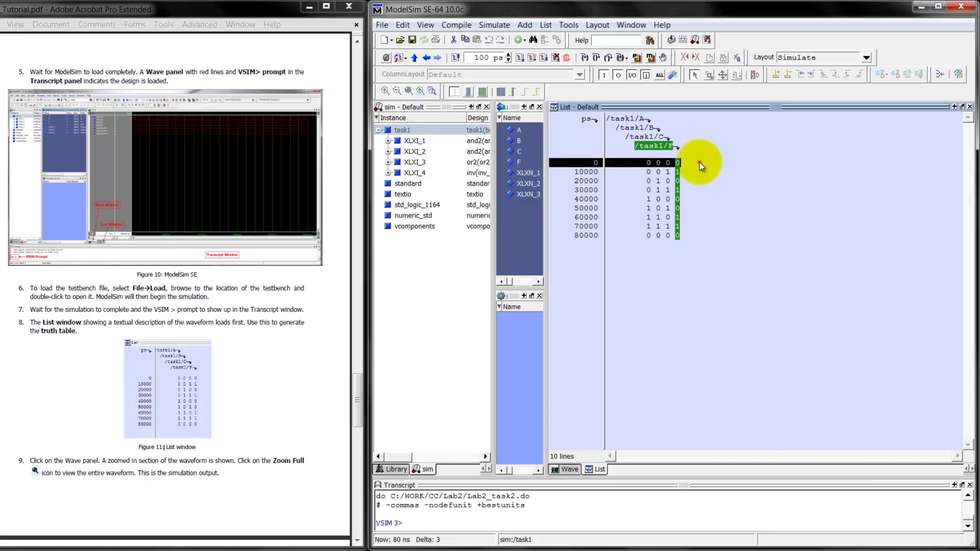
click(592, 172)
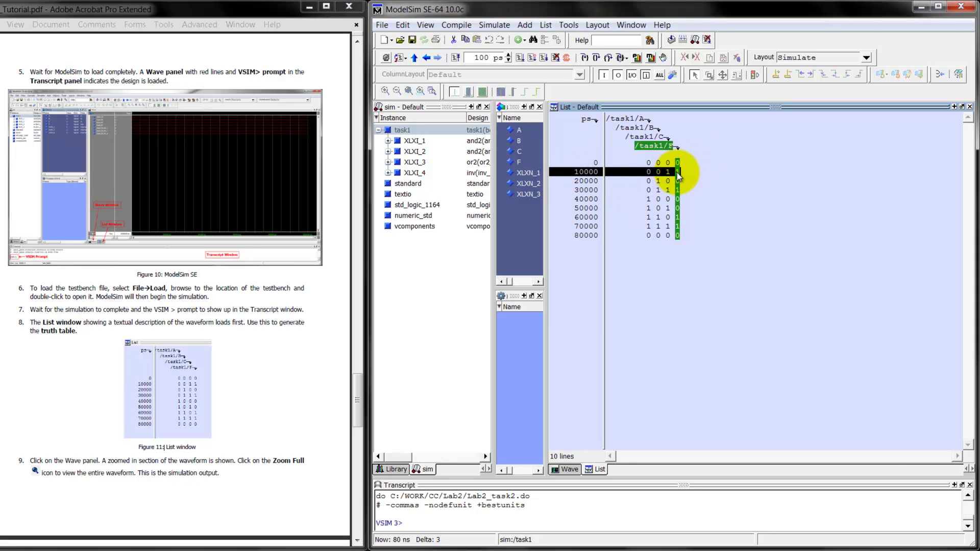
click(644, 182)
key(Right)
key(Right)
key(Right)
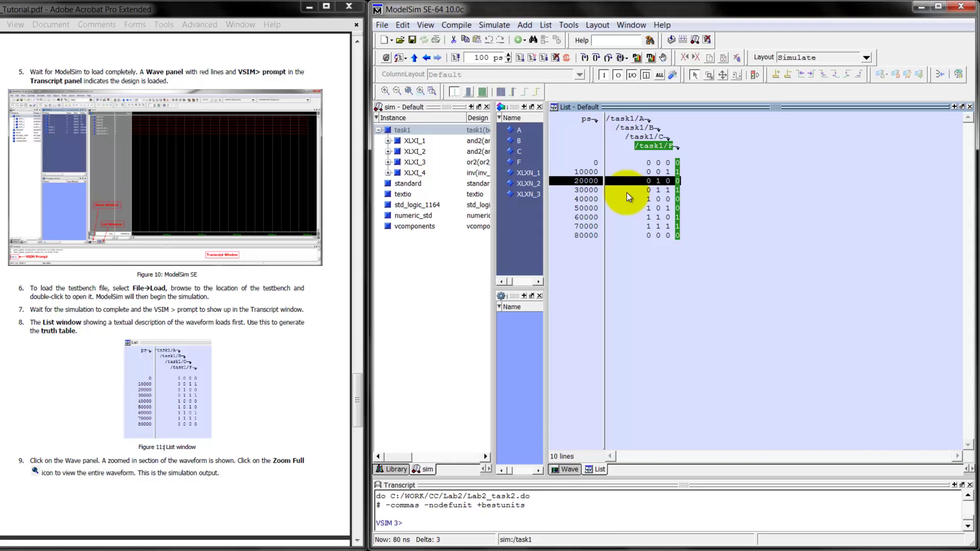
click(595, 190)
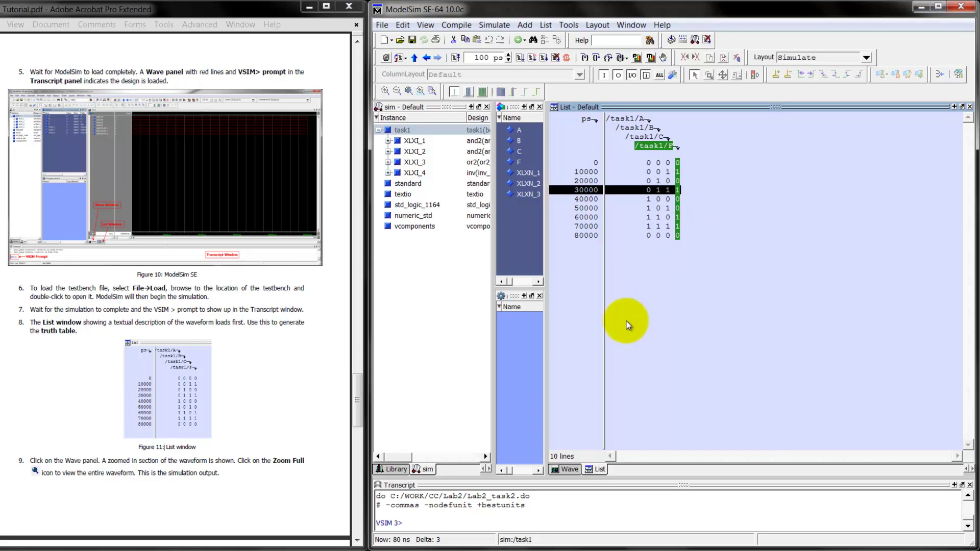
click(565, 469)
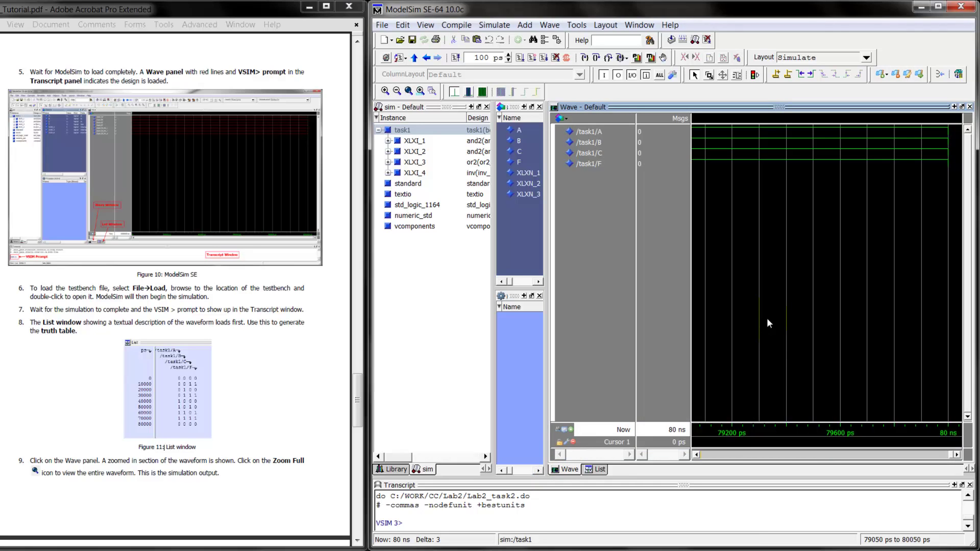
Zoom the task1 waveform to full so the whole 0–80 ns range is visible.
click(718, 452)
click(955, 440)
click(708, 417)
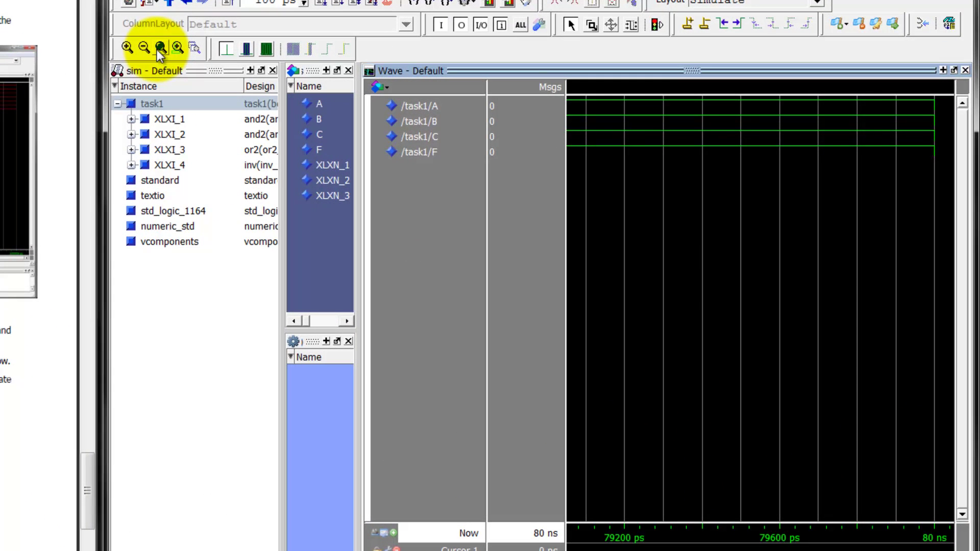
click(408, 91)
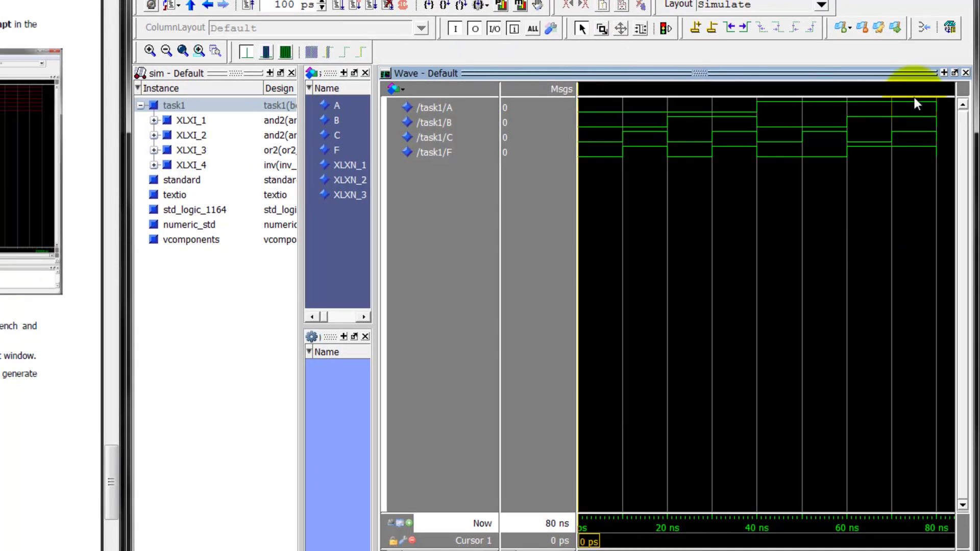
Float the waveform beside the List, compare rows 0 and 10000, and move the cursor to 24237 ps.
click(955, 72)
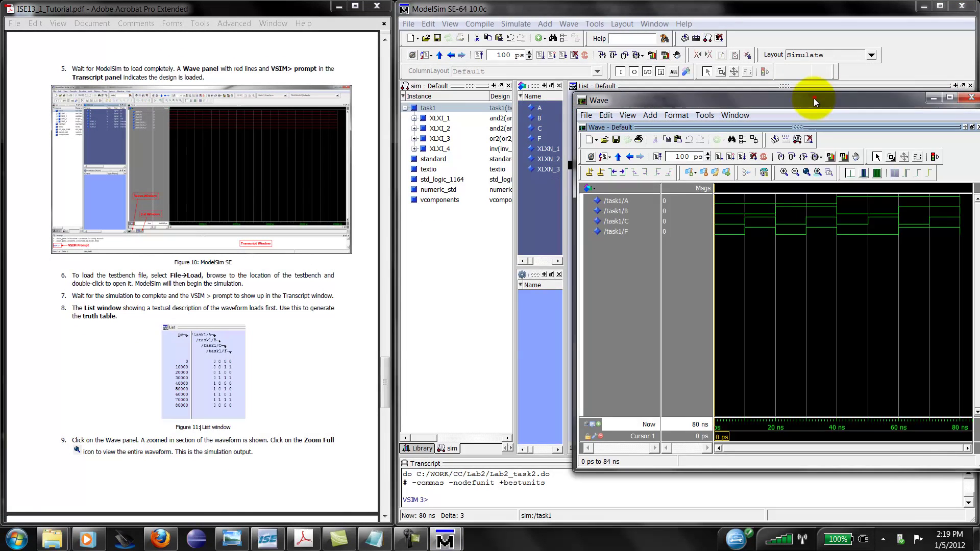
drag(815, 102, 385, 83)
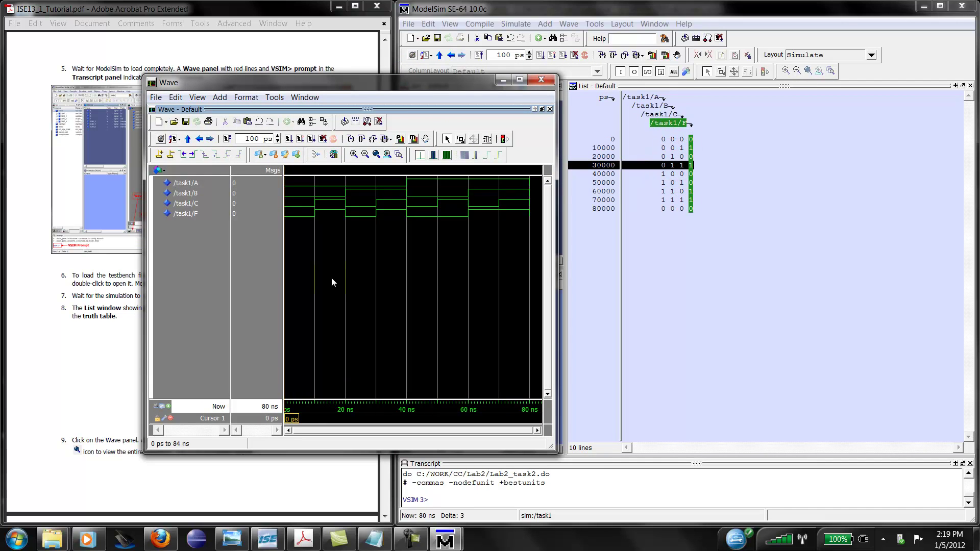
click(300, 235)
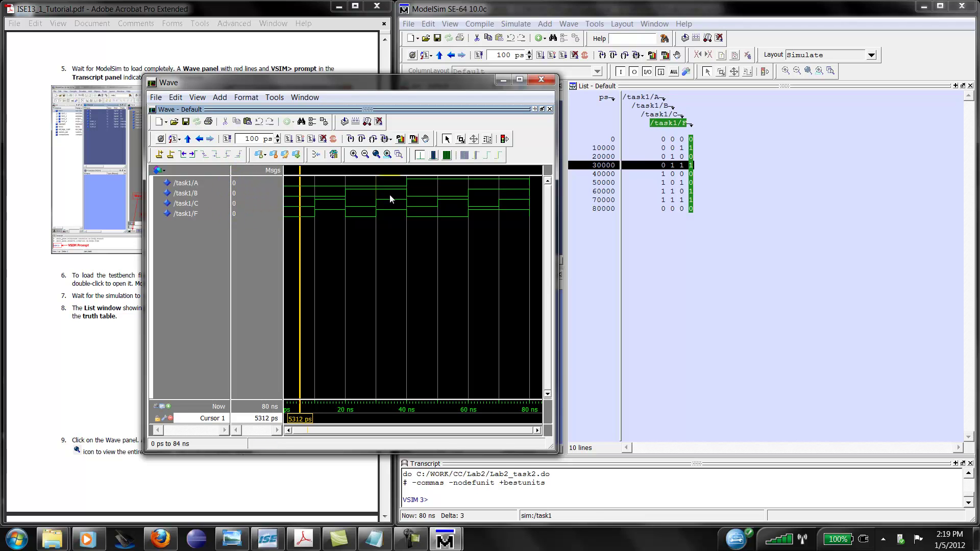
click(594, 140)
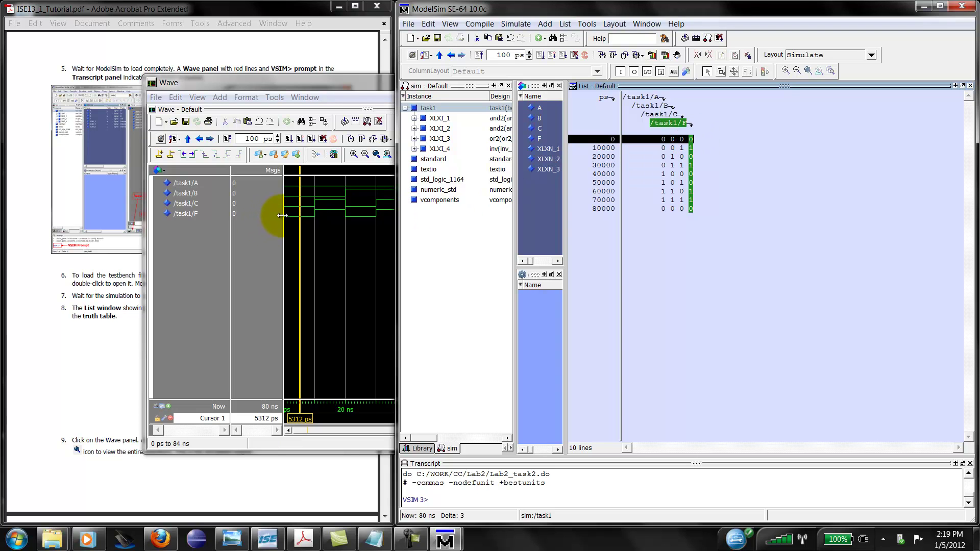
click(603, 148)
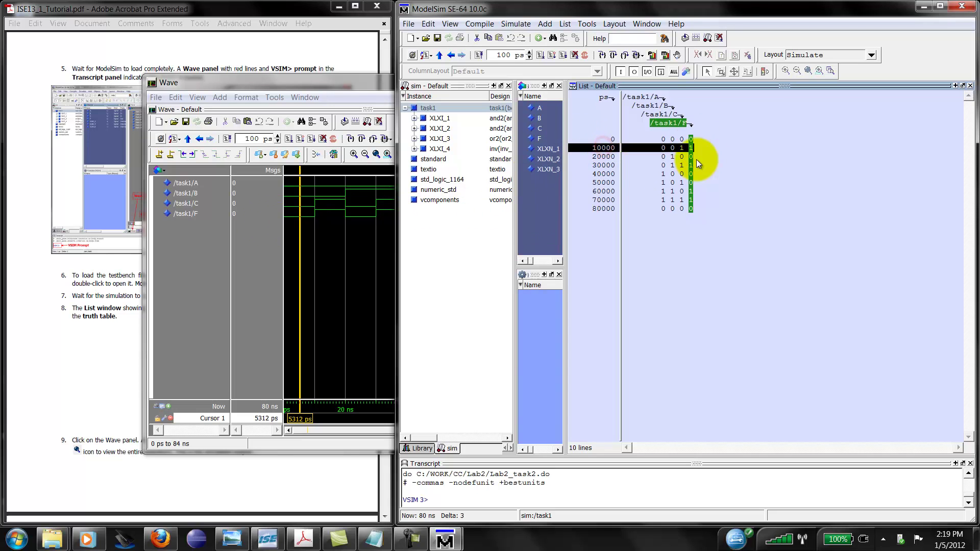
click(331, 229)
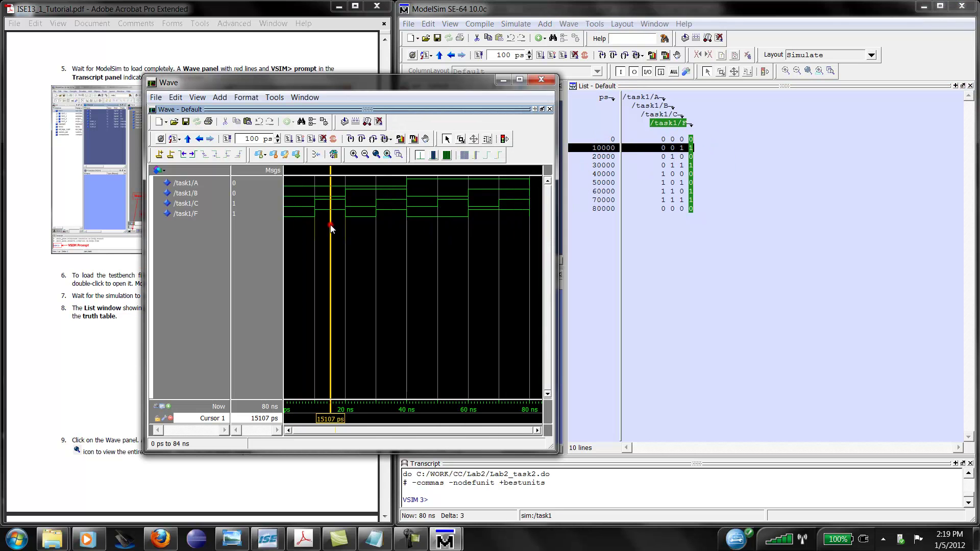
click(358, 227)
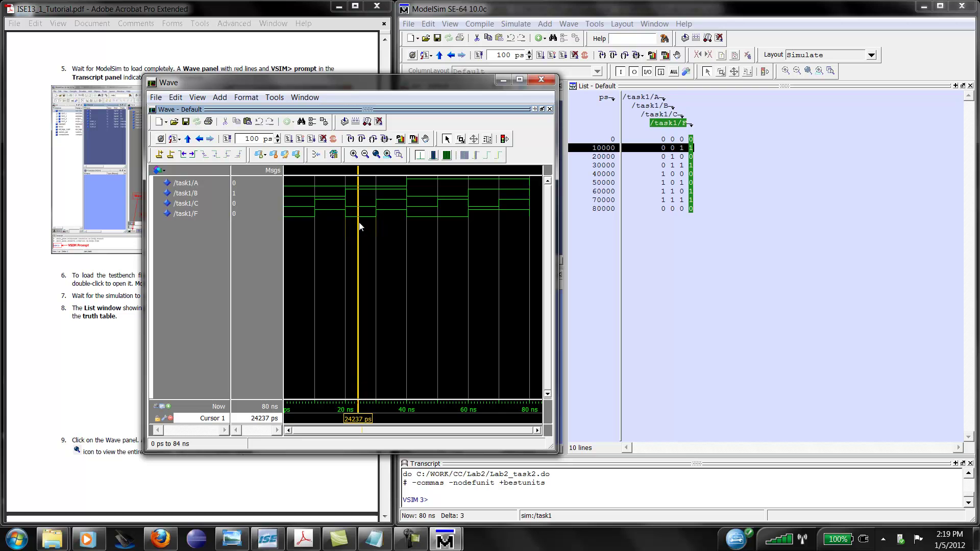